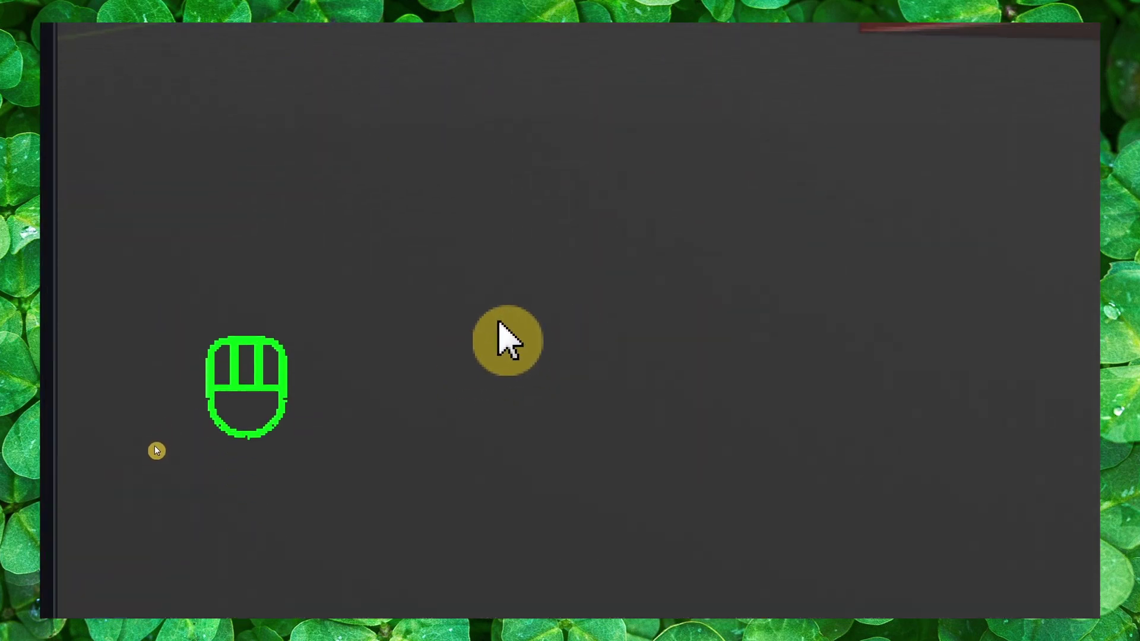
Orbit the view around the cube and press D, F and W to show them in the keystroke overlay
key("KP_4")
key("KP_2")
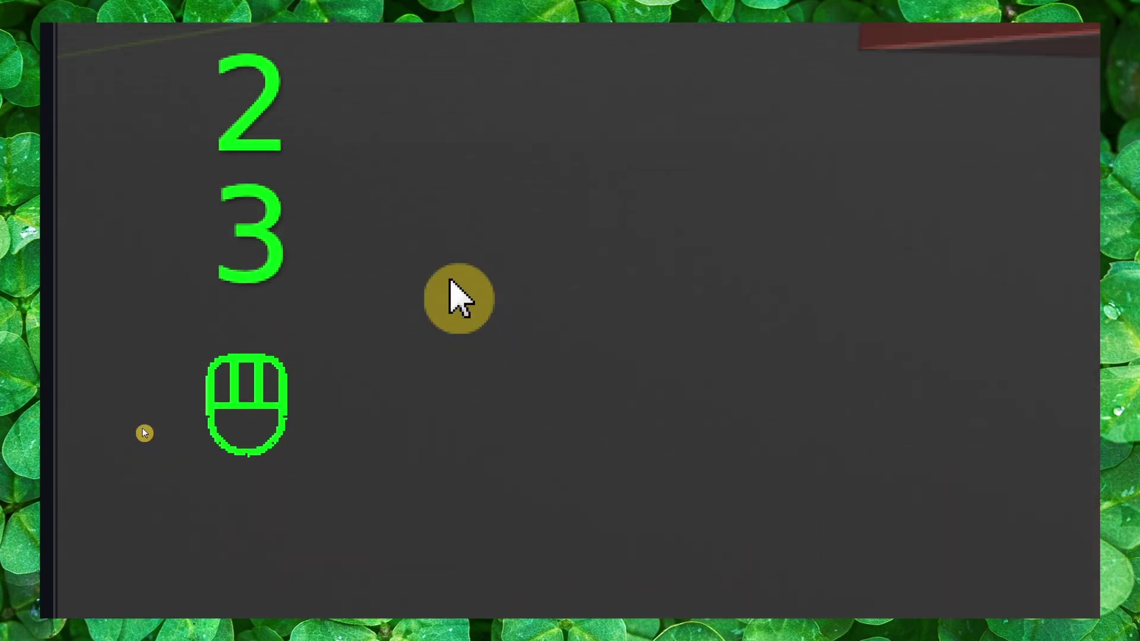
key("KP_4")
key("d")
key("d")
key("f")
key("f")
key("w")
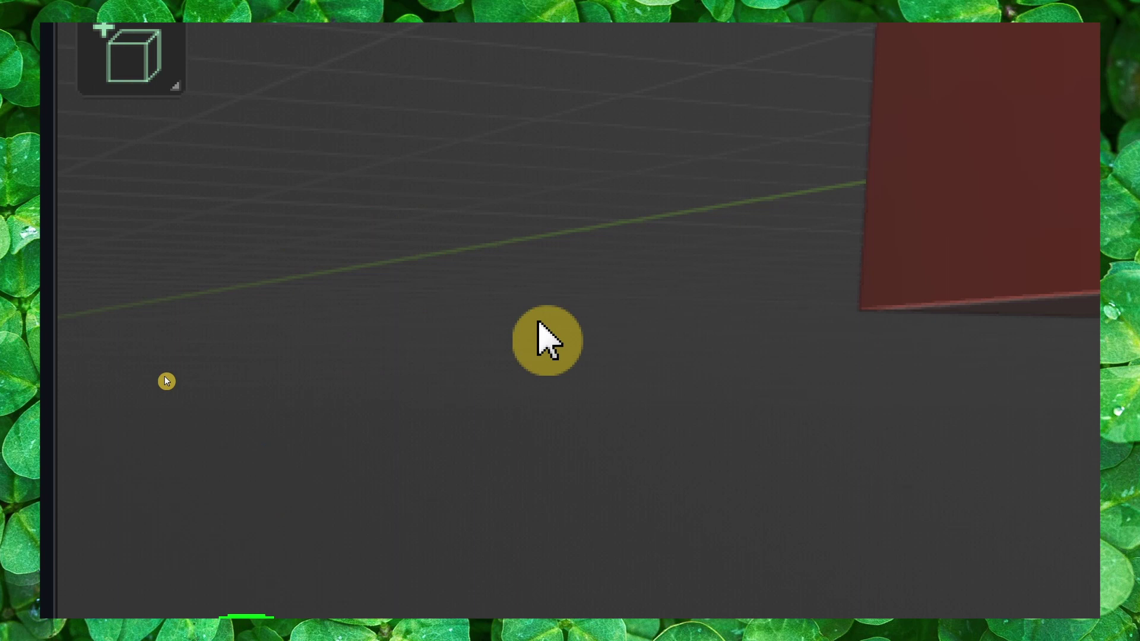
middle_click_drag(166, 381, 171, 422)
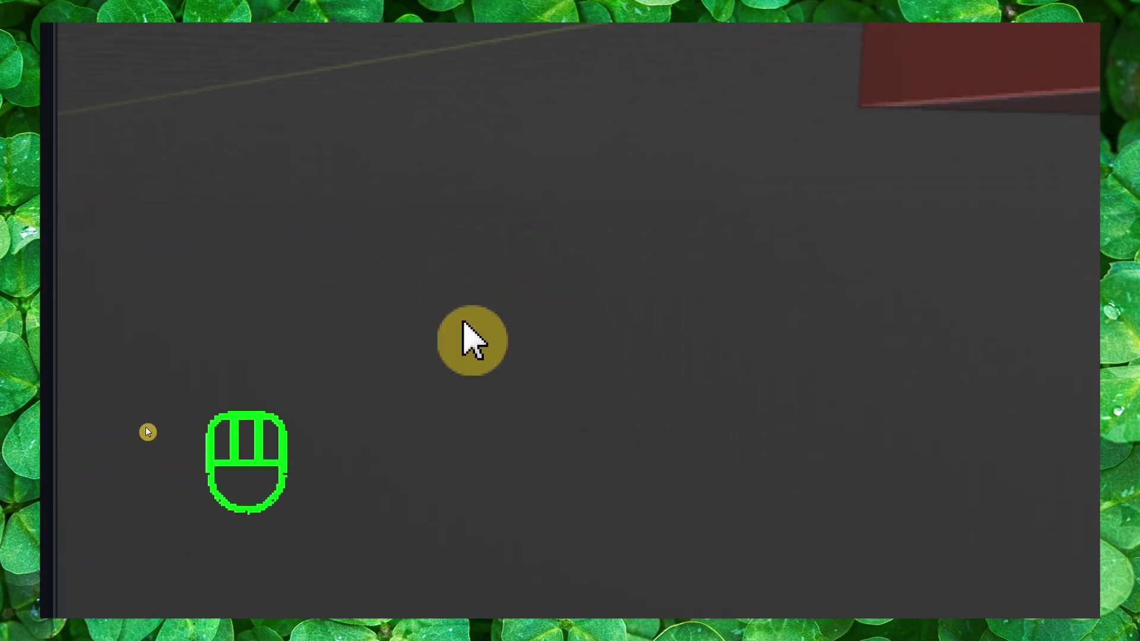
middle_click(164, 401, "alt")
Press a burst of E, F, W, D, 3 and 2 keys to show stacked and counted keystrokes
key("e")
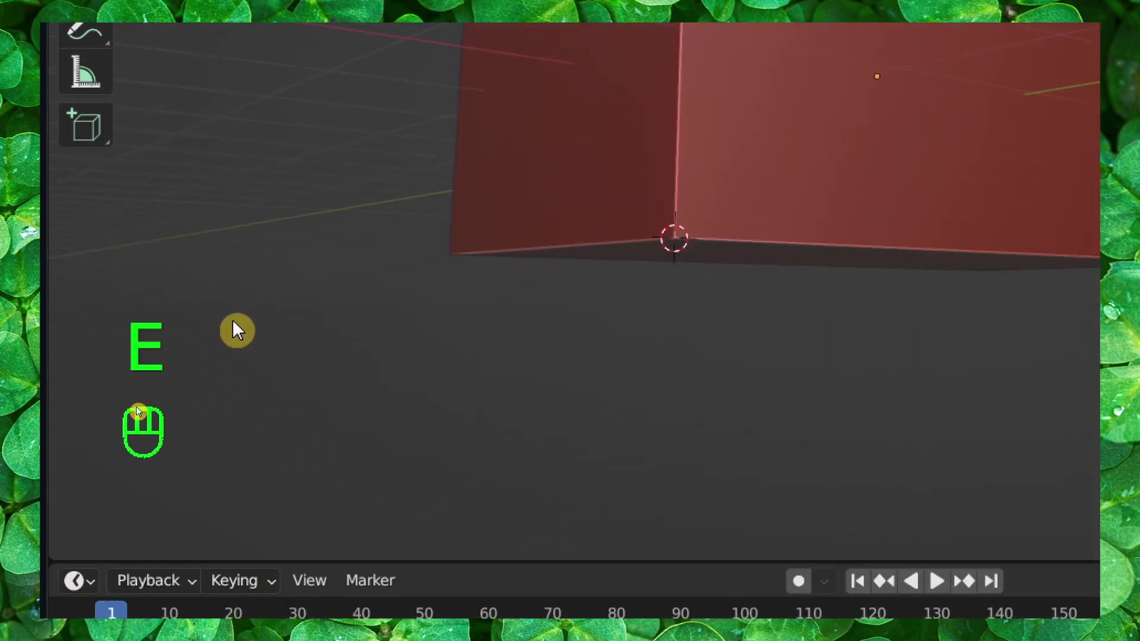
key("3")
key("2")
key("3")
key("2")
key("e")
key("f")
key("d")
key("f")
key("w")
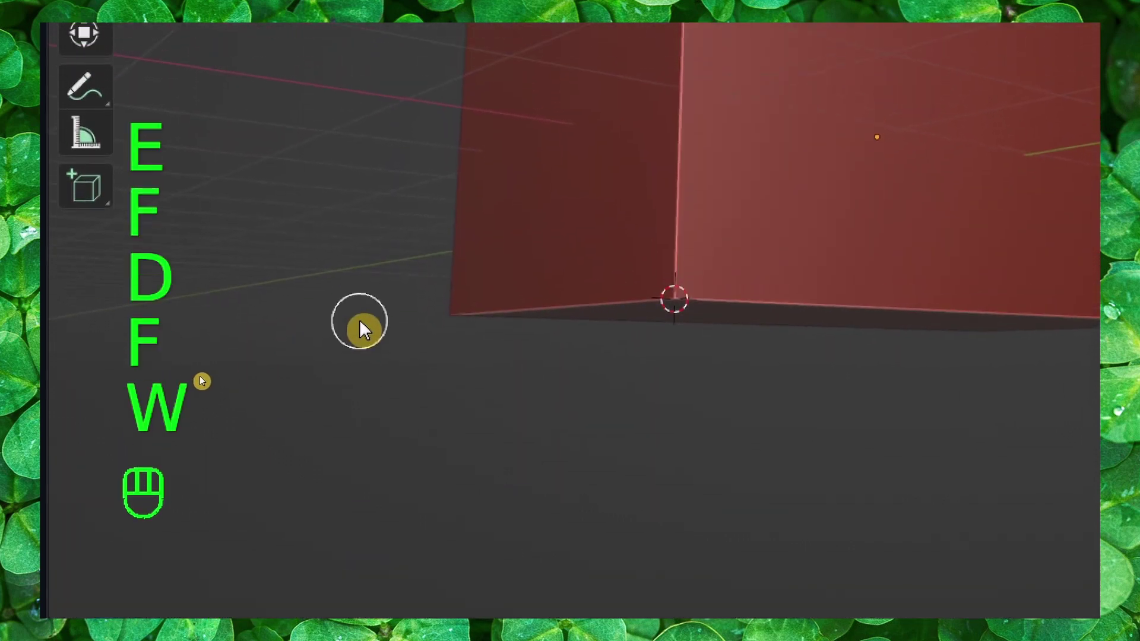
key("f")
key("w")
key("w")
key("e")
key("f")
key("w")
key("e")
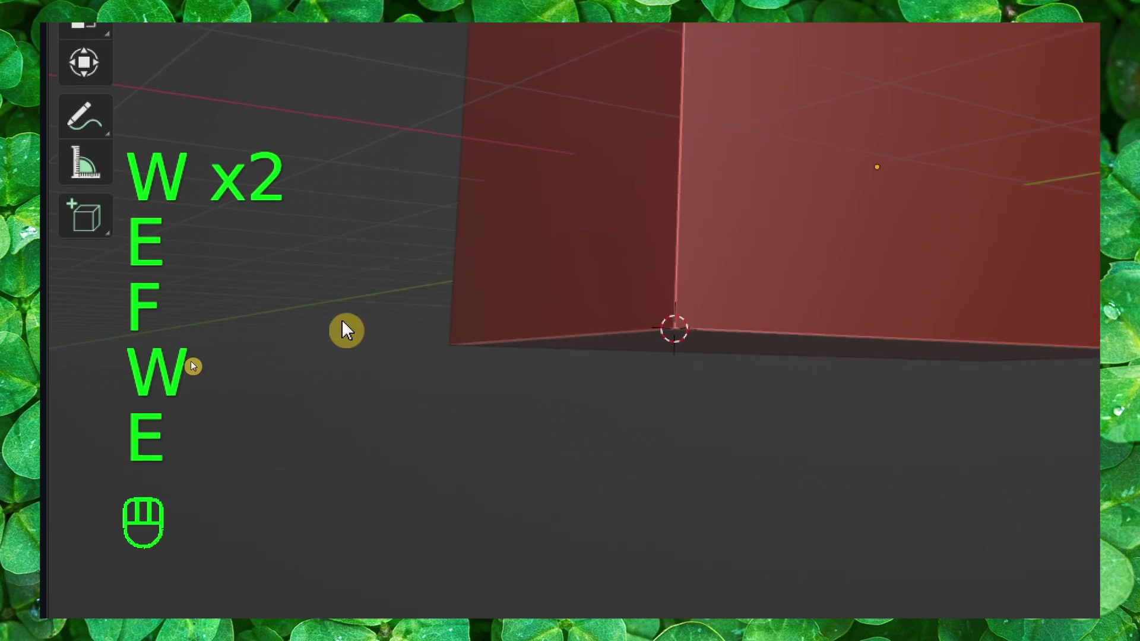
key("f")
key("w")
key("f")
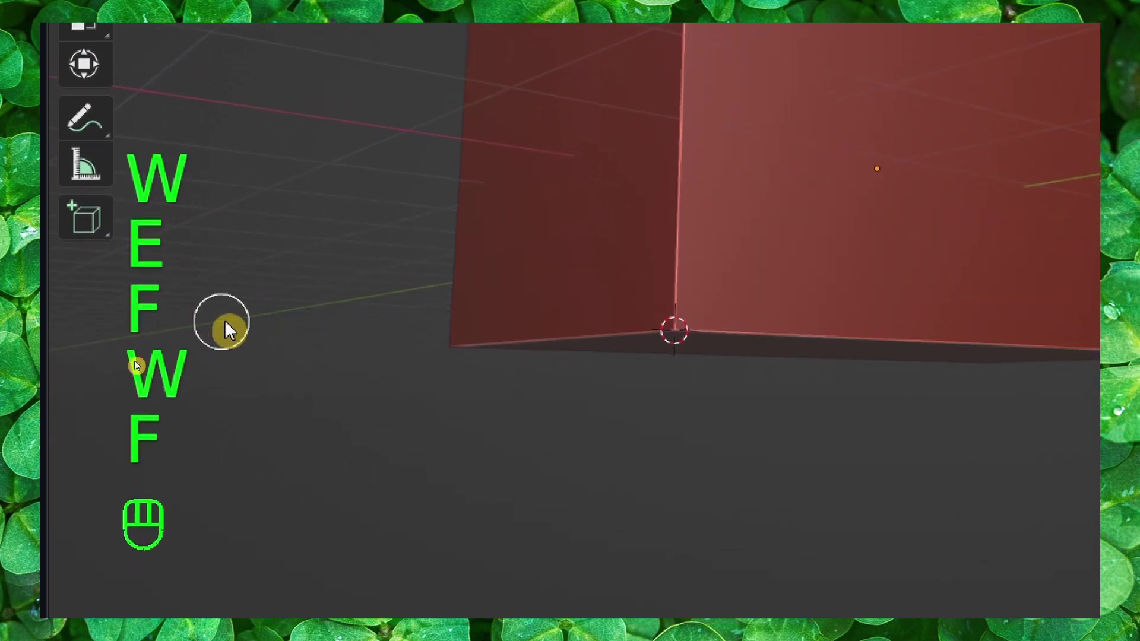
Open and dismiss the Shift+A Add menu twice to show it in the overlay
key("shift+a")
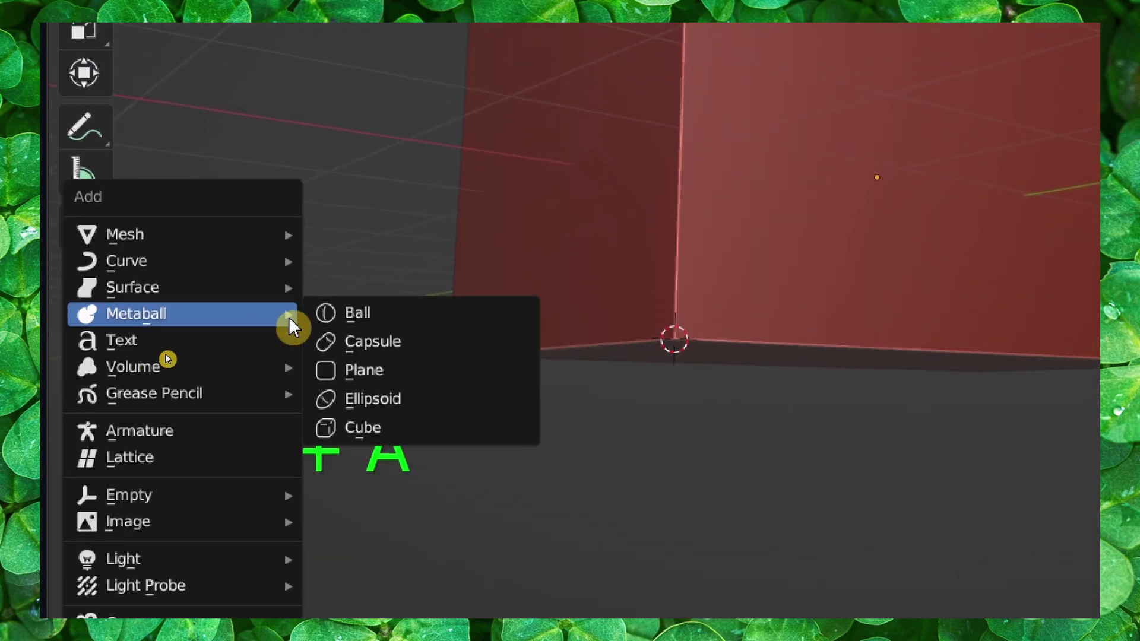
left_click(402, 323)
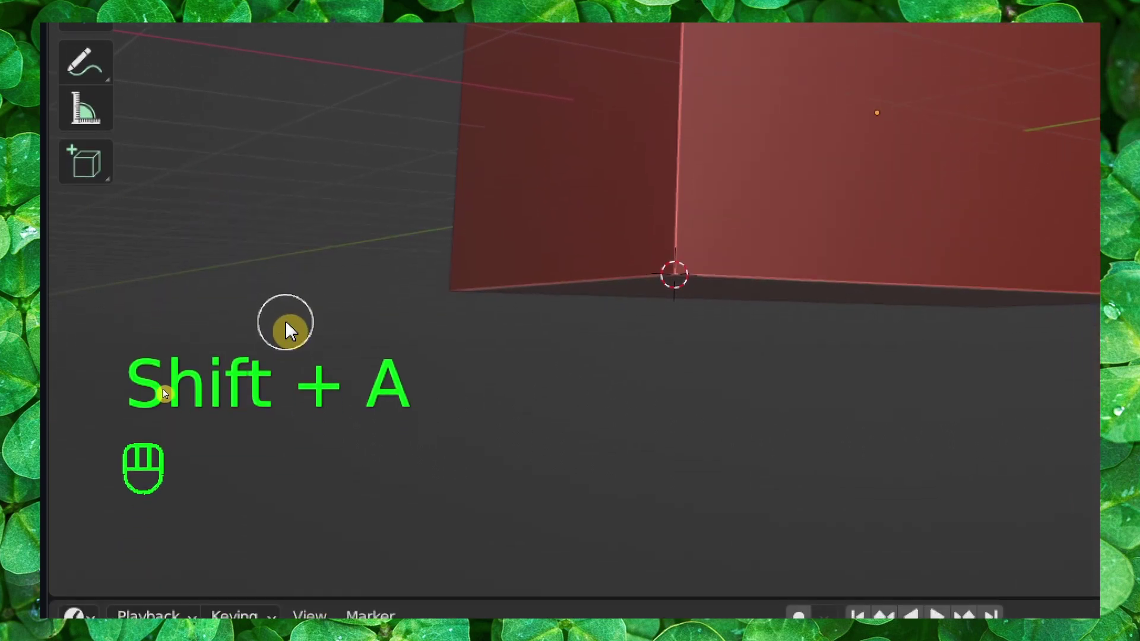
key("shift+a")
left_click(450, 329)
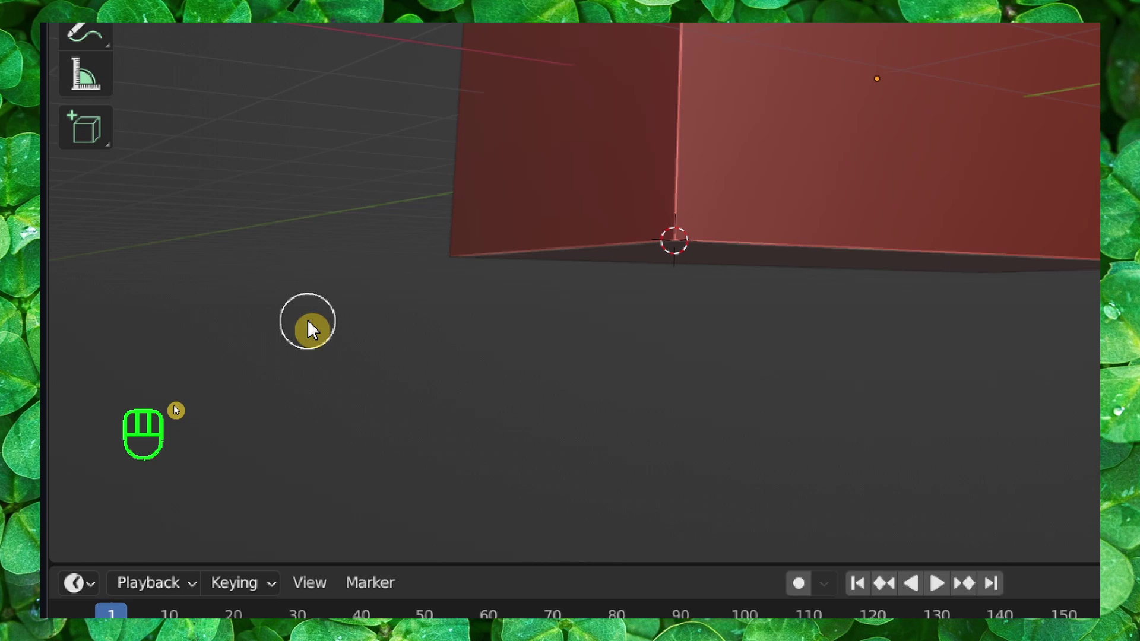
Show number key 2, Shift+2 and letters F, S, D, E, W in the overlay
key("2")
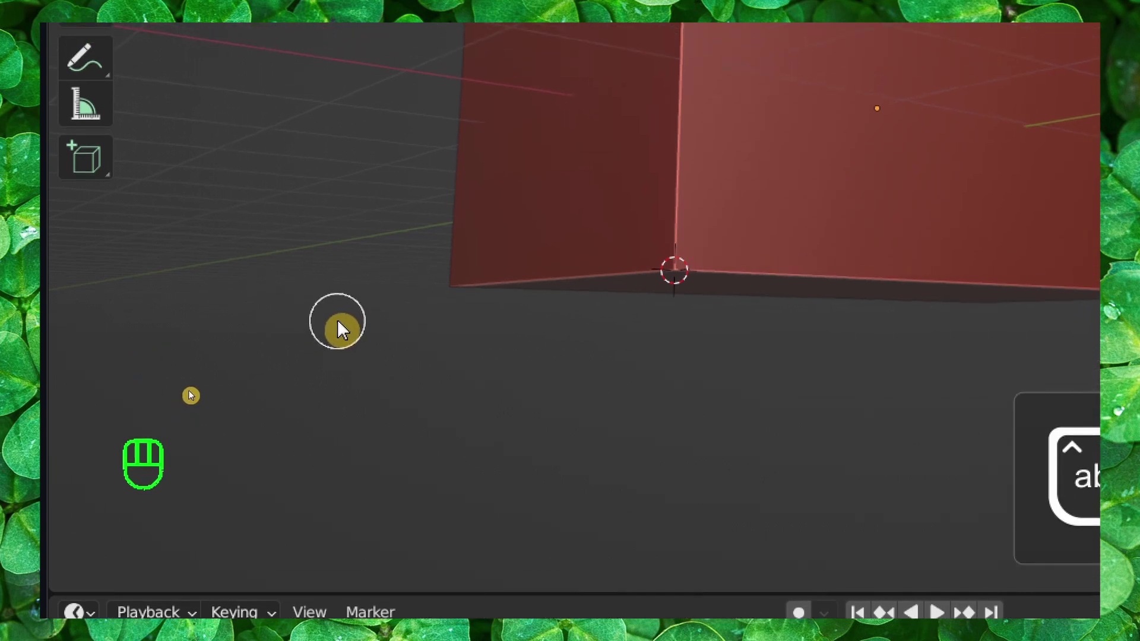
key("shift+2")
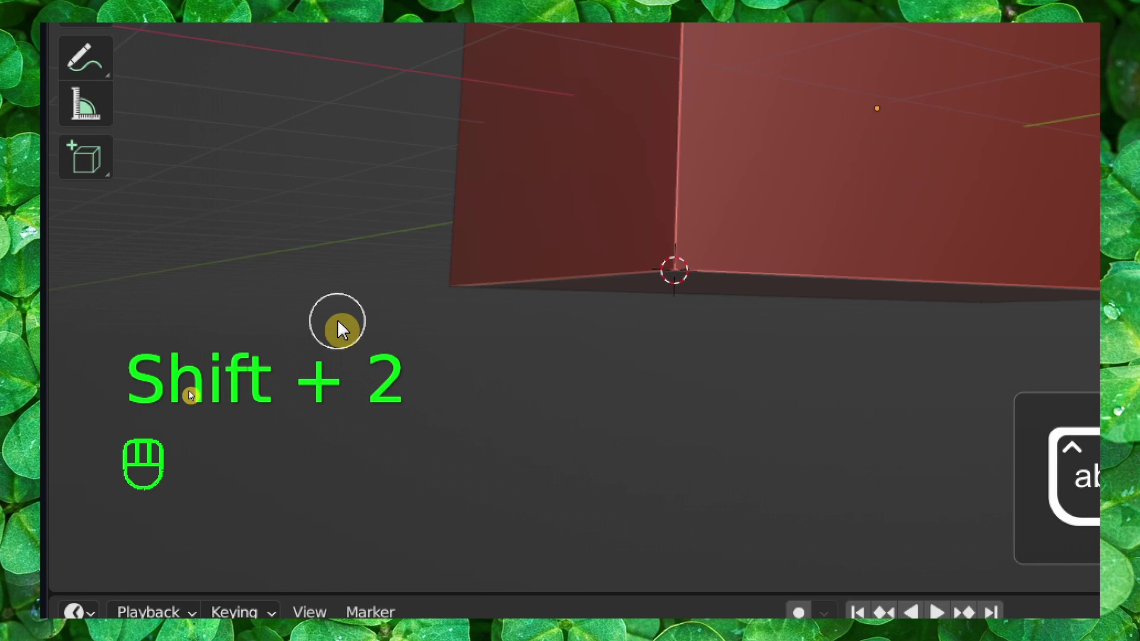
key("f")
key("s")
key("d")
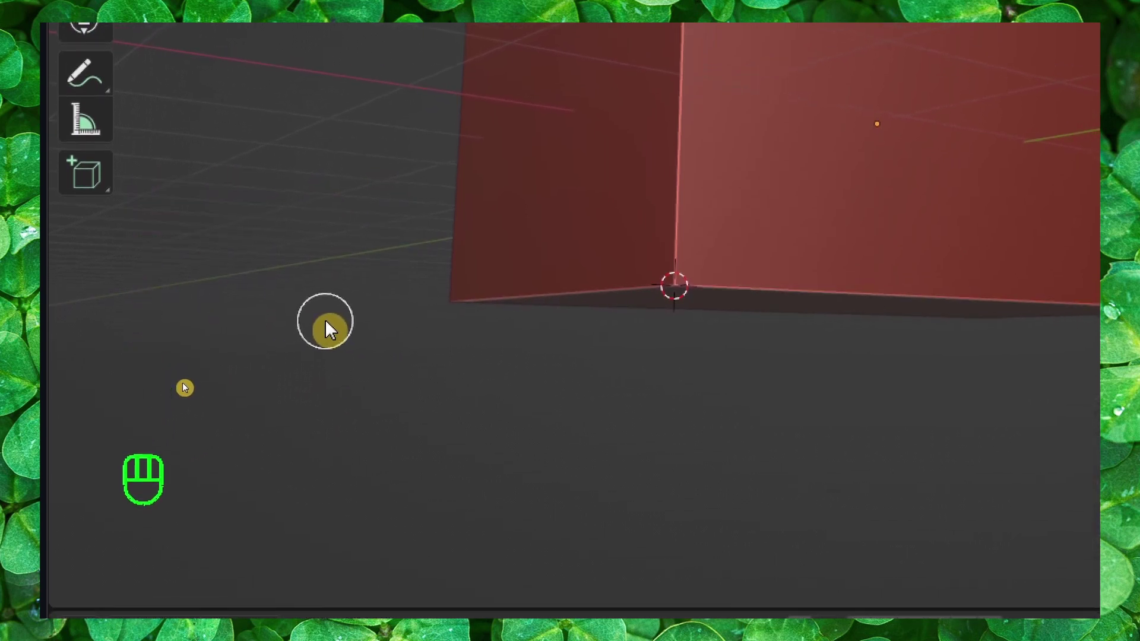
key("f")
key("e")
key("w")
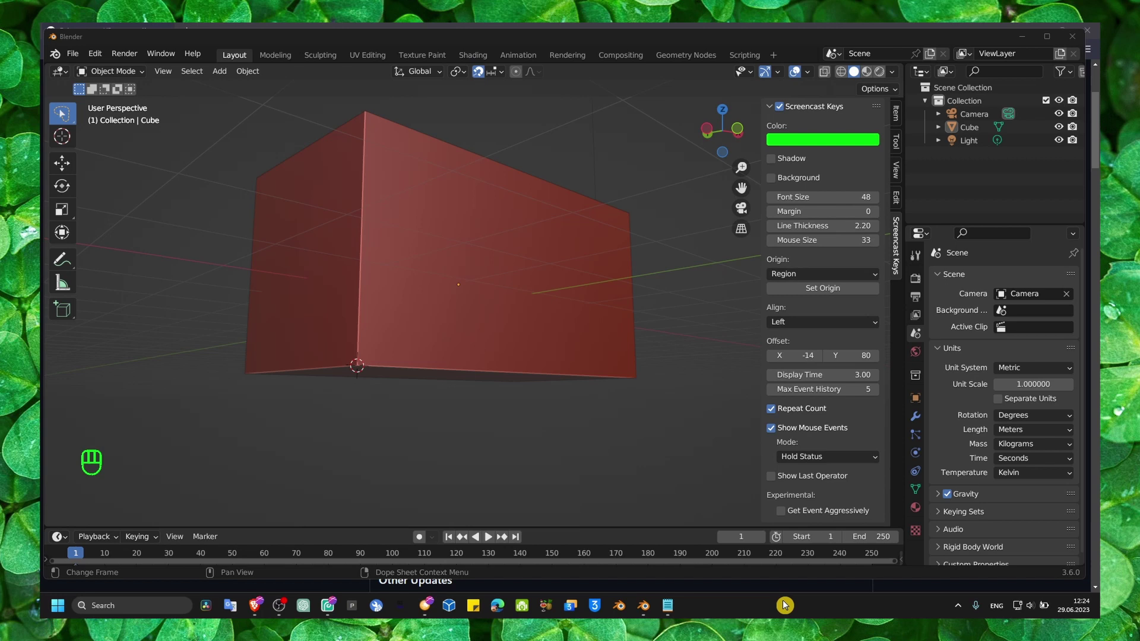
Save screencast_keys.zip from the GitHub Screencast-Keys releases page into Downloads
left_click(757, 584)
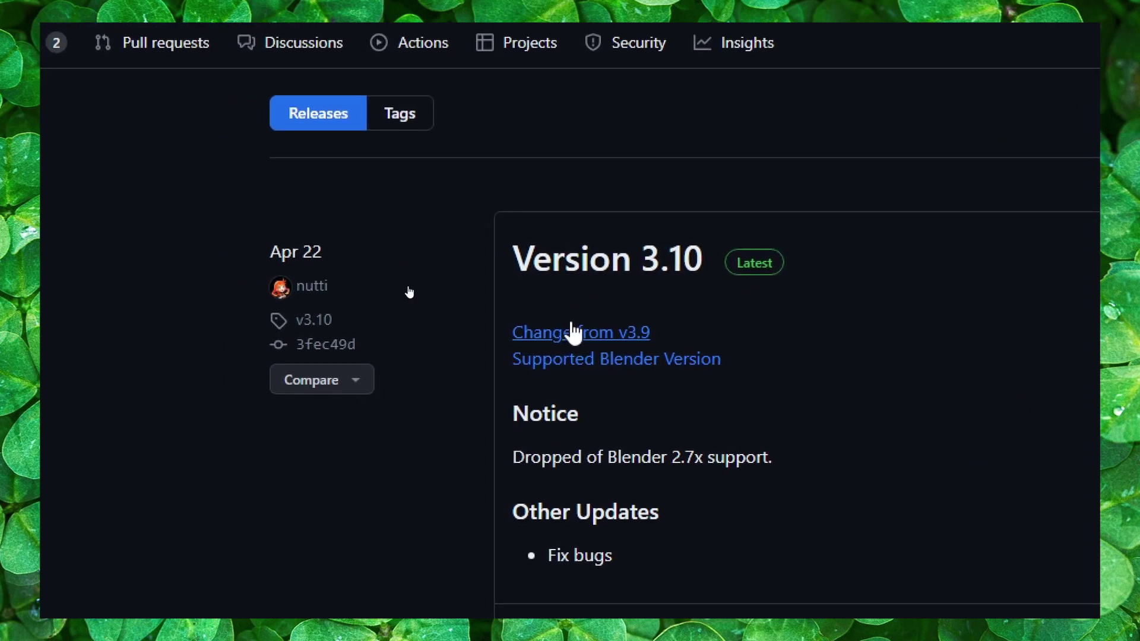
scroll(572, 332, "down", 5)
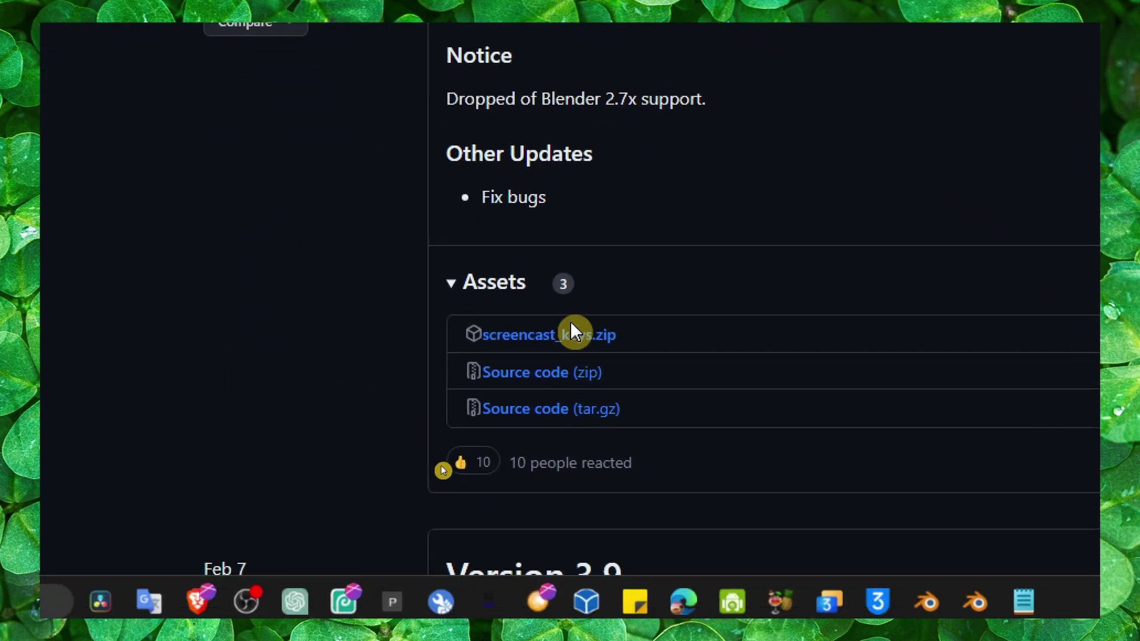
left_click(573, 330)
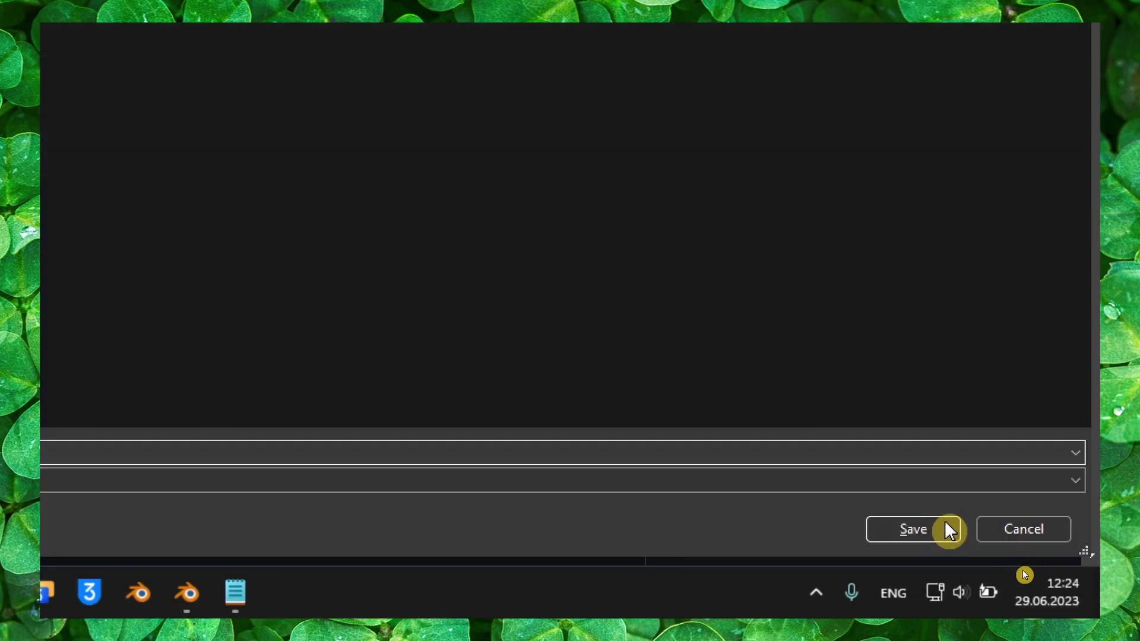
left_click(945, 525)
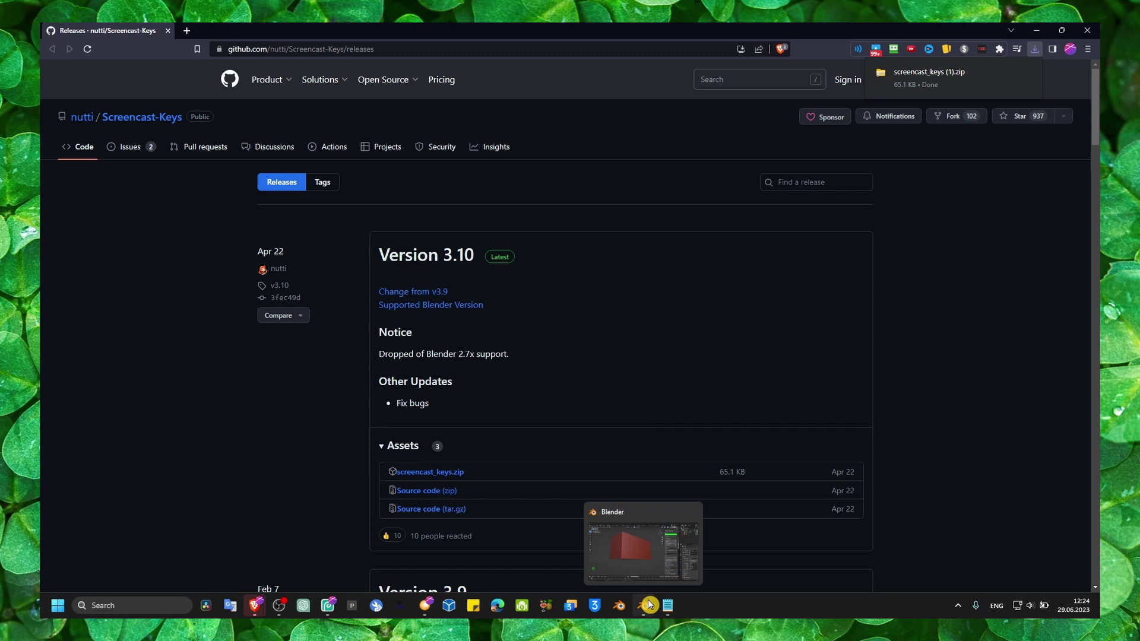
Open Blender Preferences > Add-ons, disable the existing Screencast Keys add-on and clear the search
left_click(648, 604)
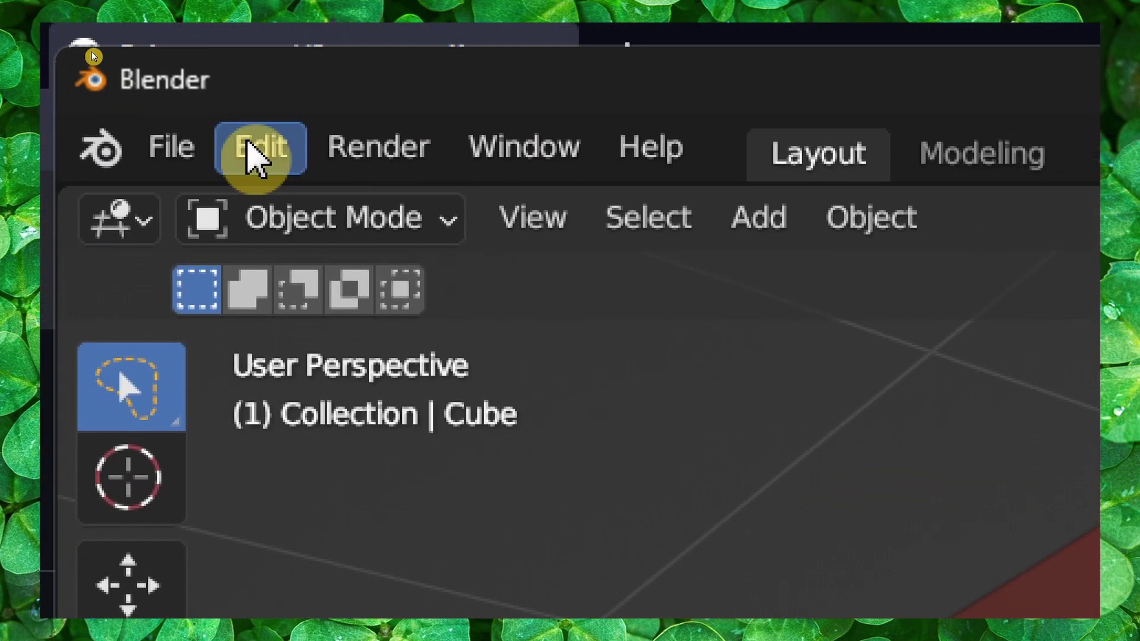
left_click(93, 53)
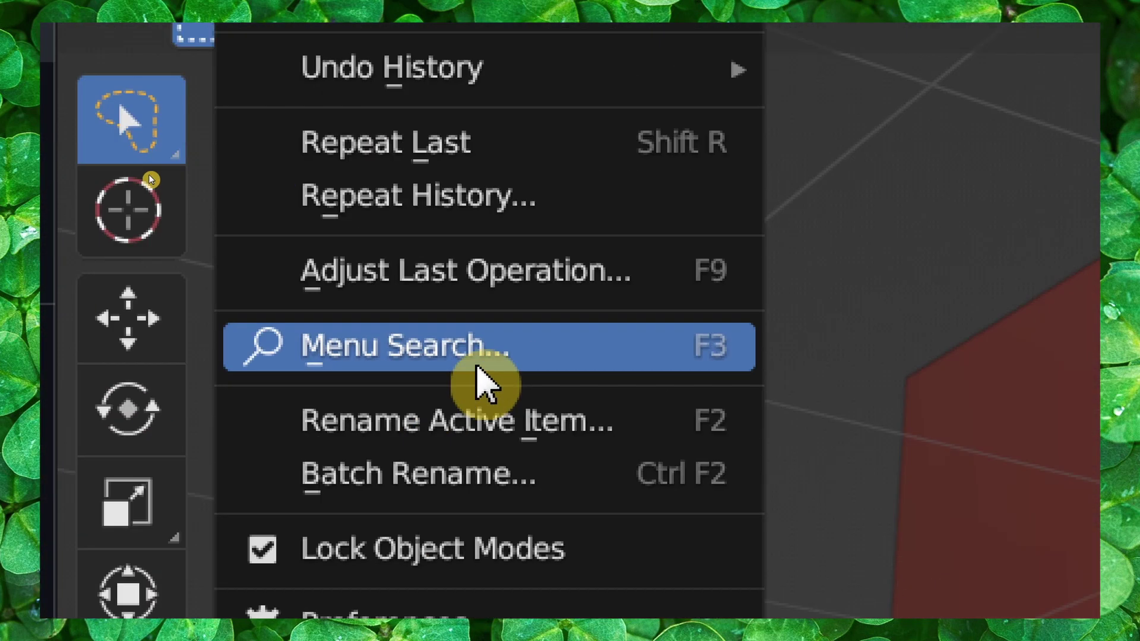
left_click(415, 622)
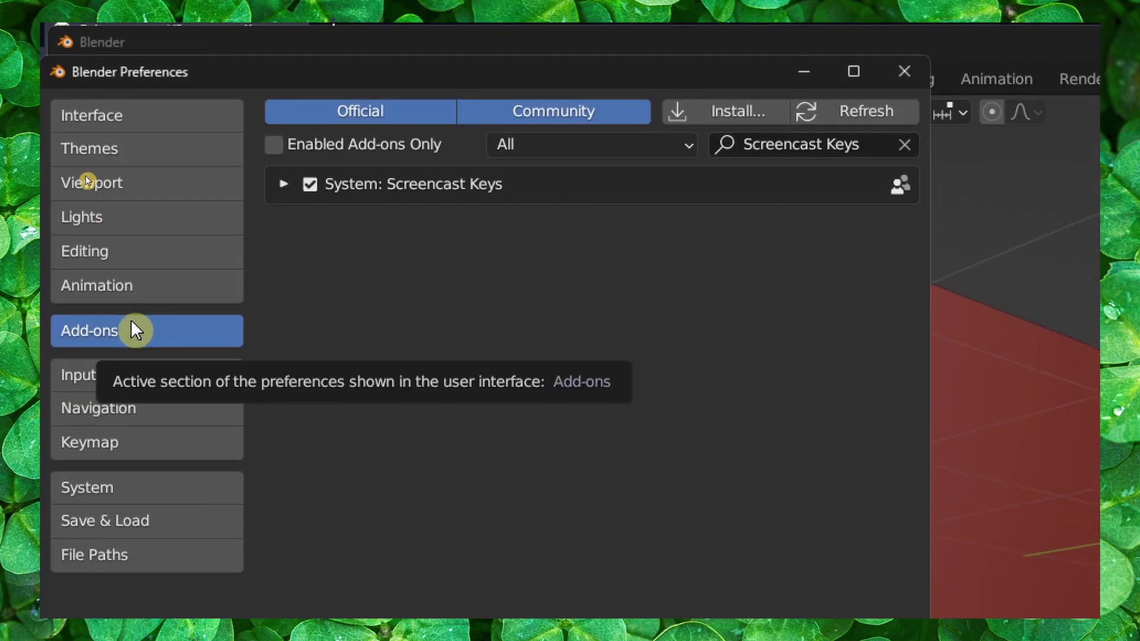
left_click(309, 193)
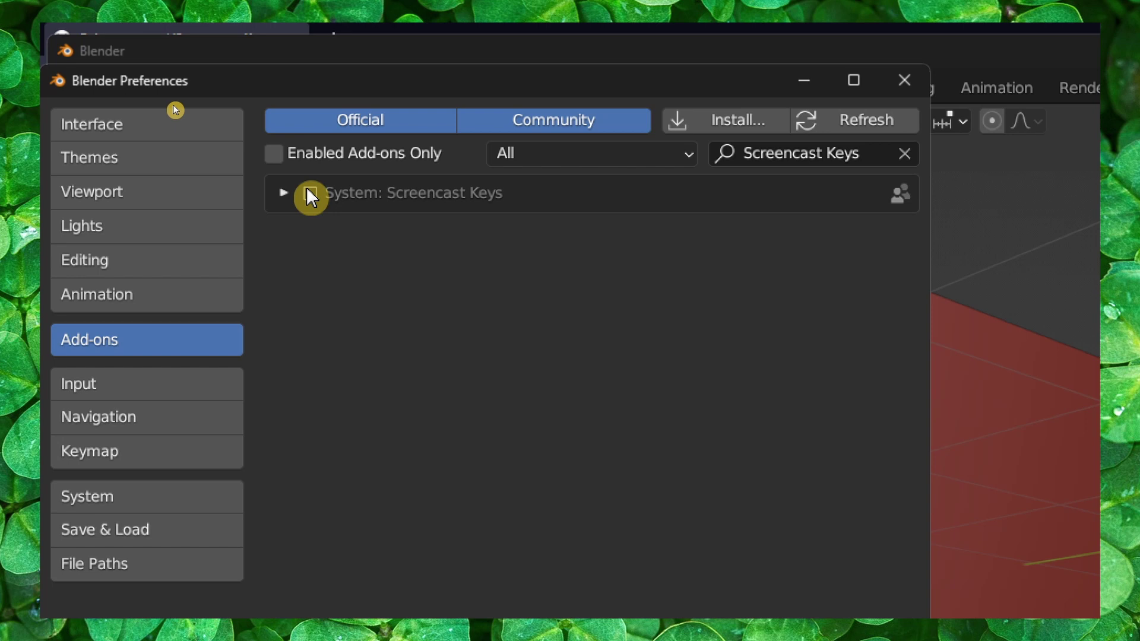
left_click(581, 152)
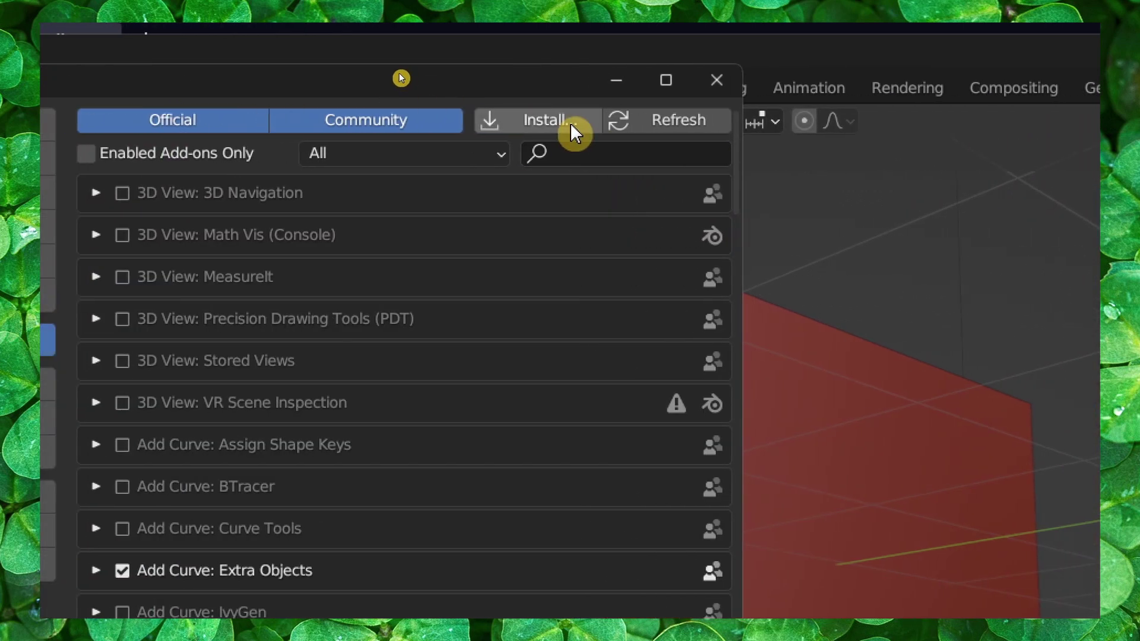
Install screencast_keys (1).zip from Downloads as an add-on
left_click(481, 120)
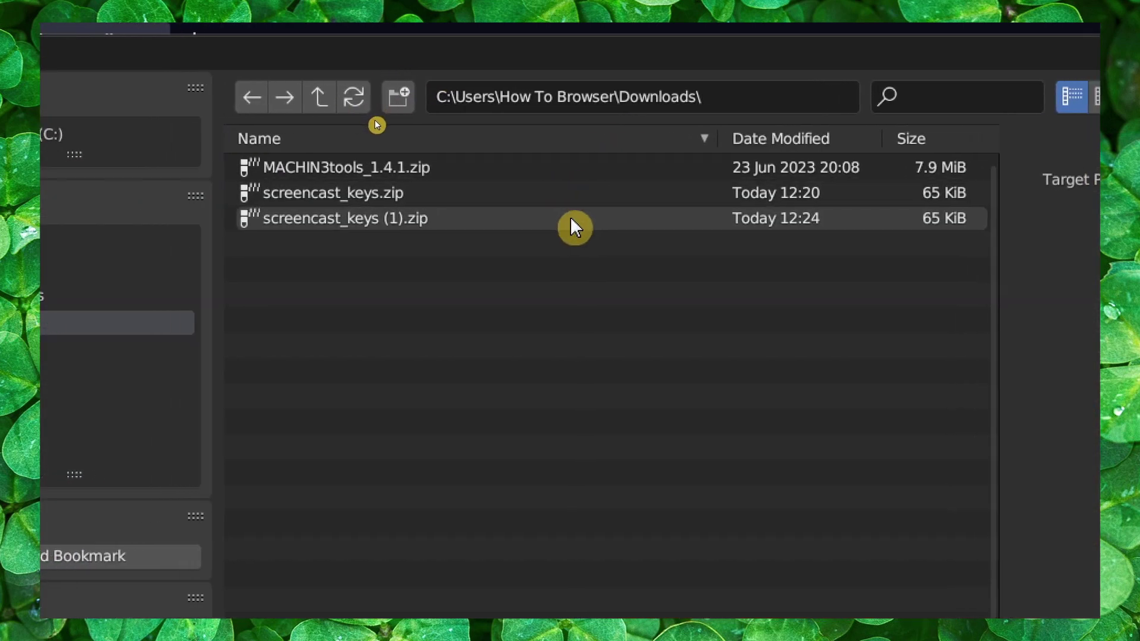
left_click(575, 215)
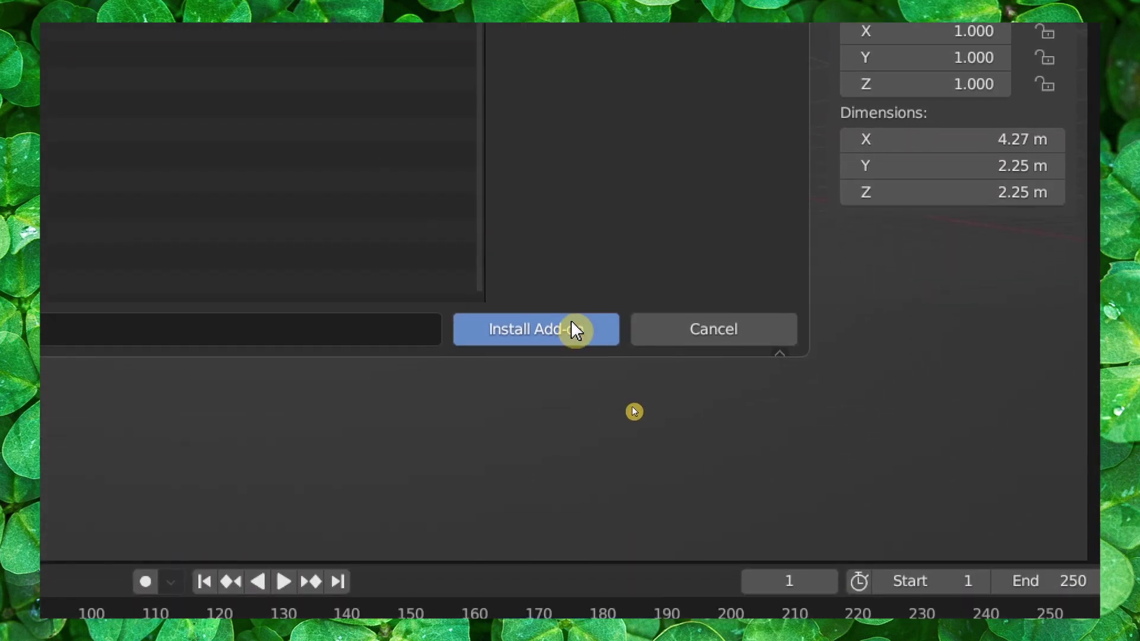
left_click(572, 322)
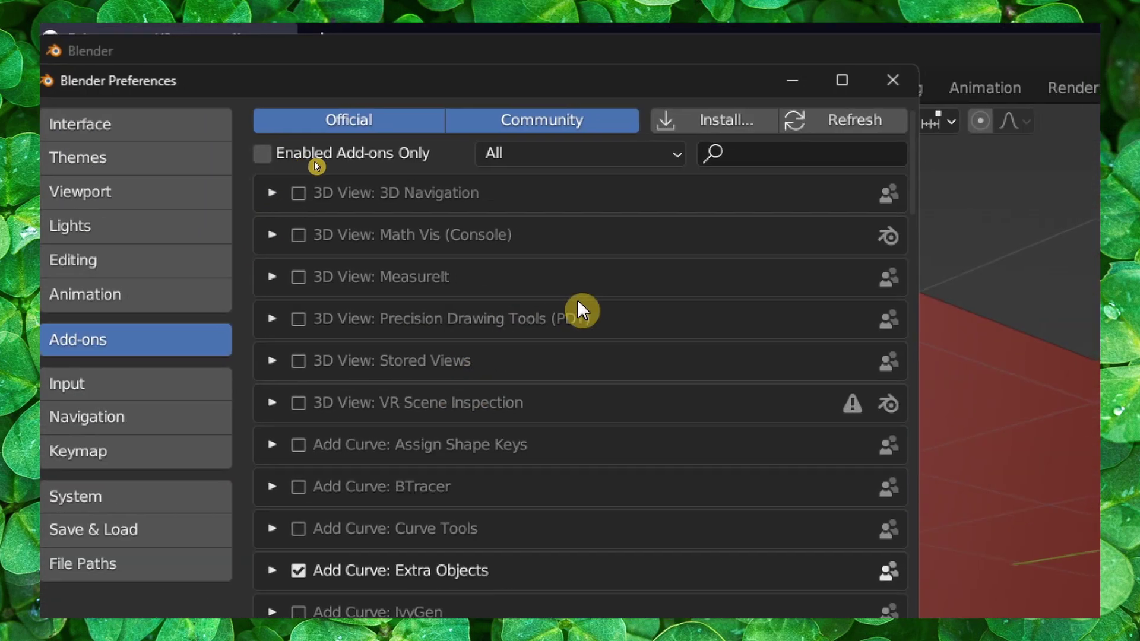
Search add-ons for 'cast', tick System: Screencast Keys, and close the Preferences window
left_click(768, 154)
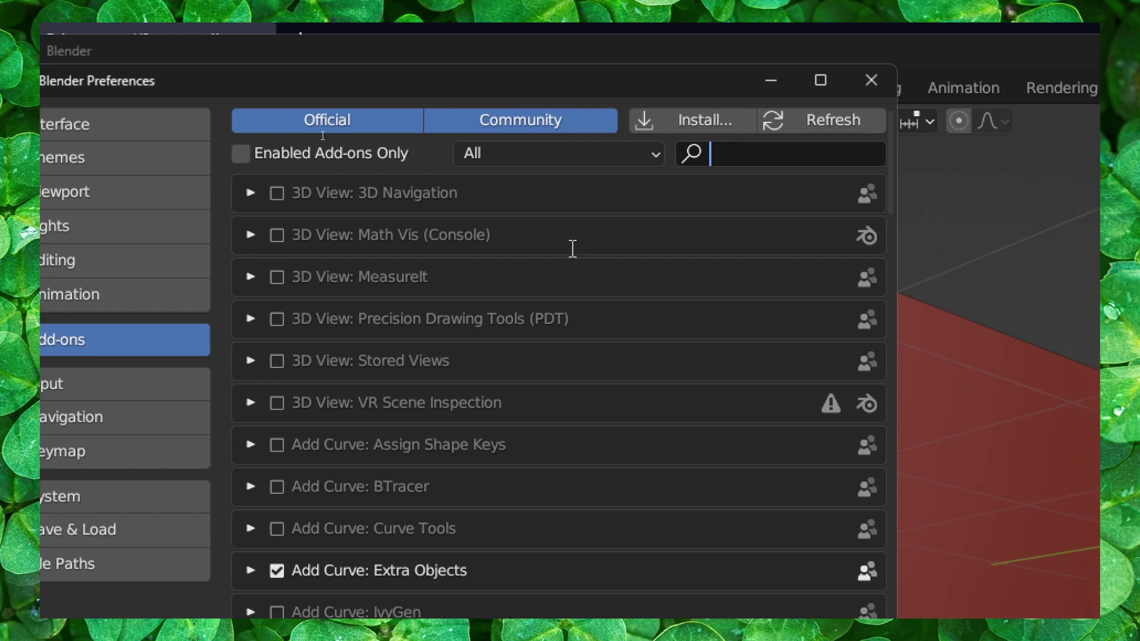
type("c")
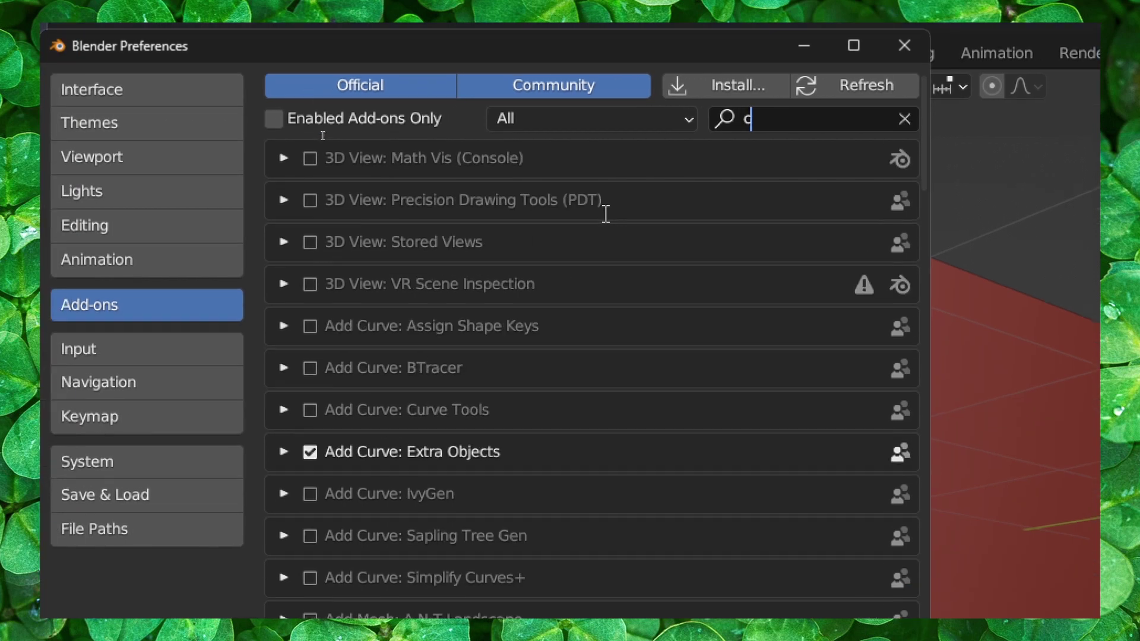
type("ast")
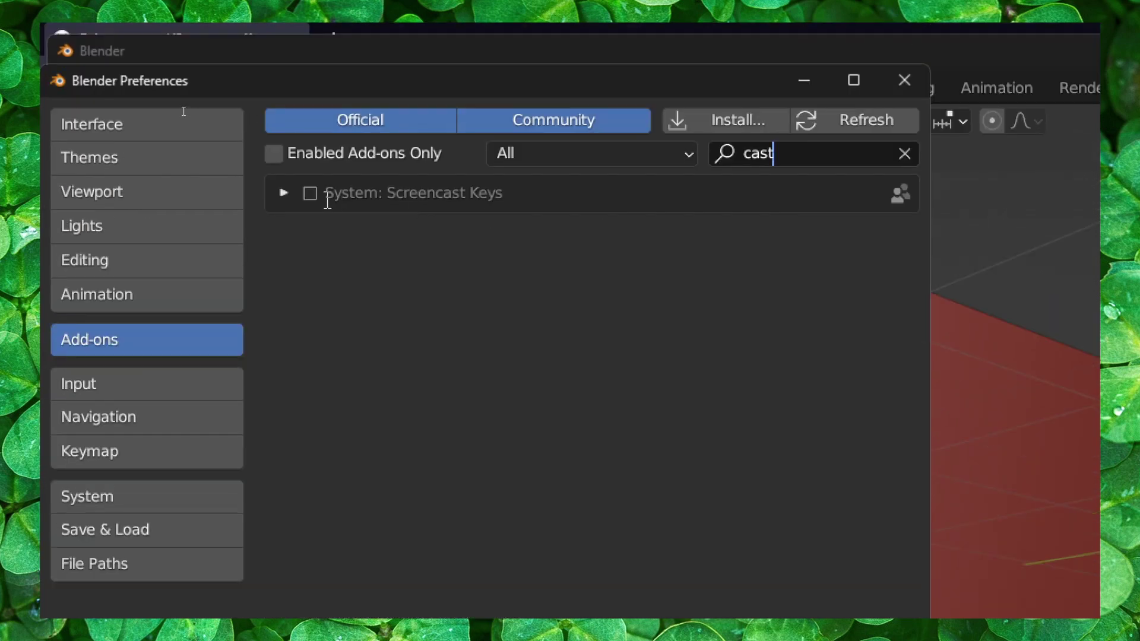
left_click(312, 194)
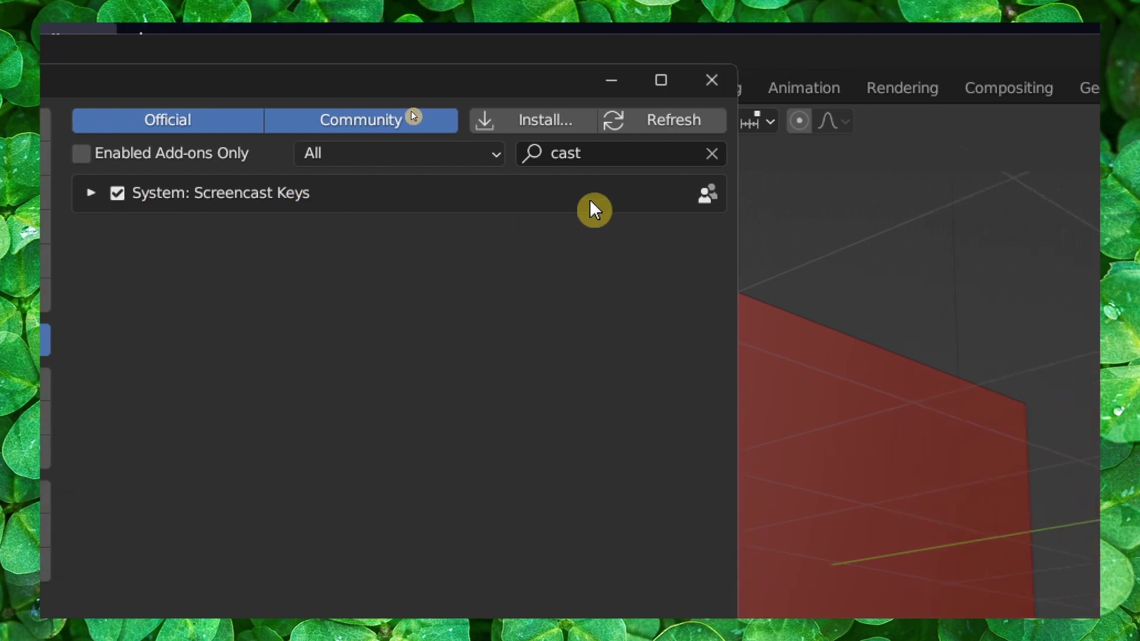
left_click(597, 80)
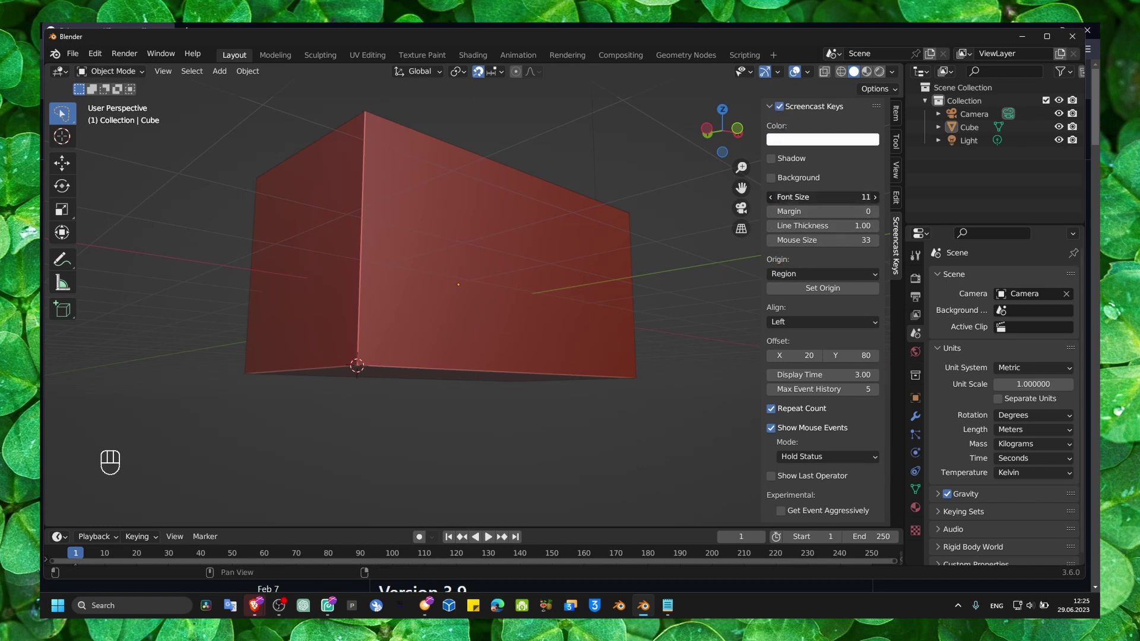
Make the Screencast Keys overlay colour bright green and test it with Alt+S, D, S
left_click(793, 139)
left_click_drag(789, 212, 777, 182)
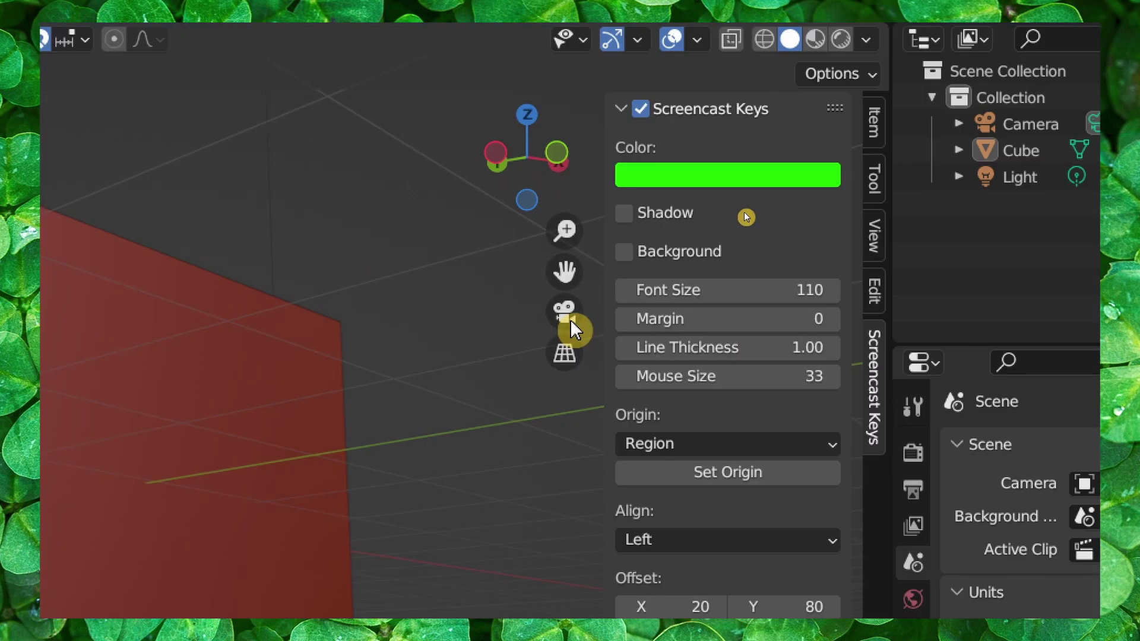
key("alt+s")
key("d")
key("s")
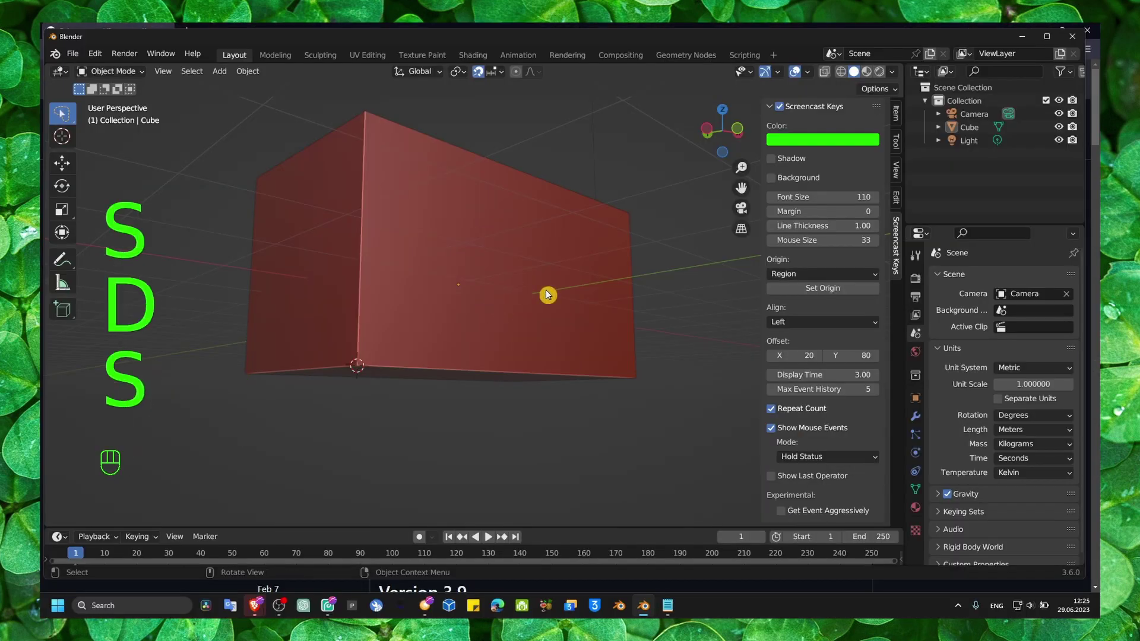
Reduce the overlay font size and mouse size to 39, testing with D, S, Shift+S
mouse_move(802, 197)
left_mouse_down()
mouse_move(766, 196)
mouse_move(824, 225)
left_mouse_up()
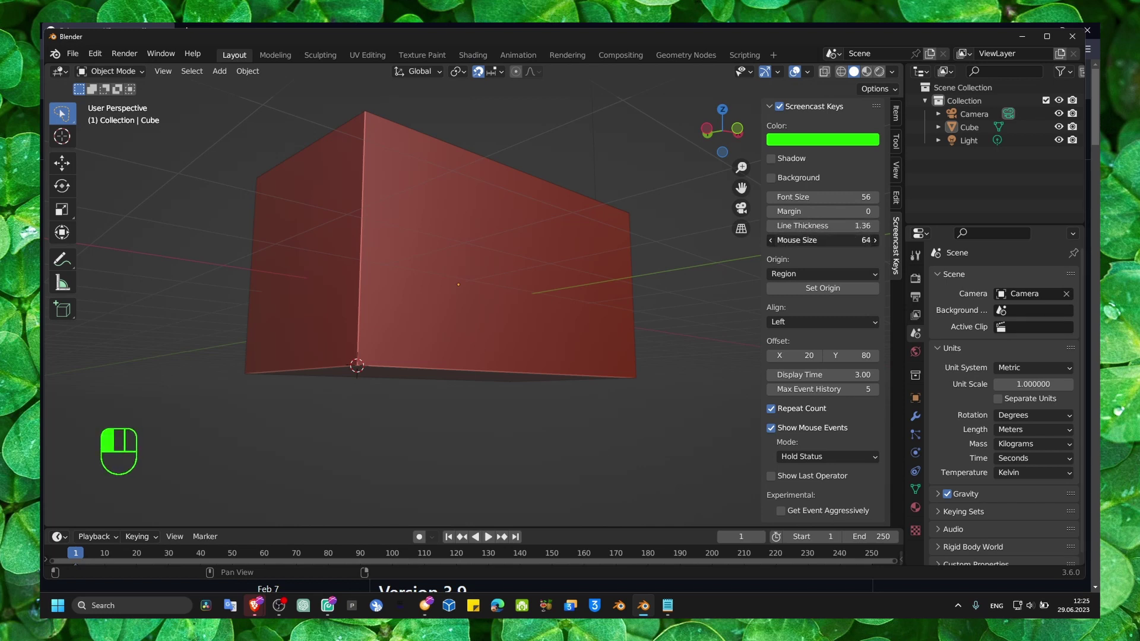
key("d")
key("s")
key("d")
key("s")
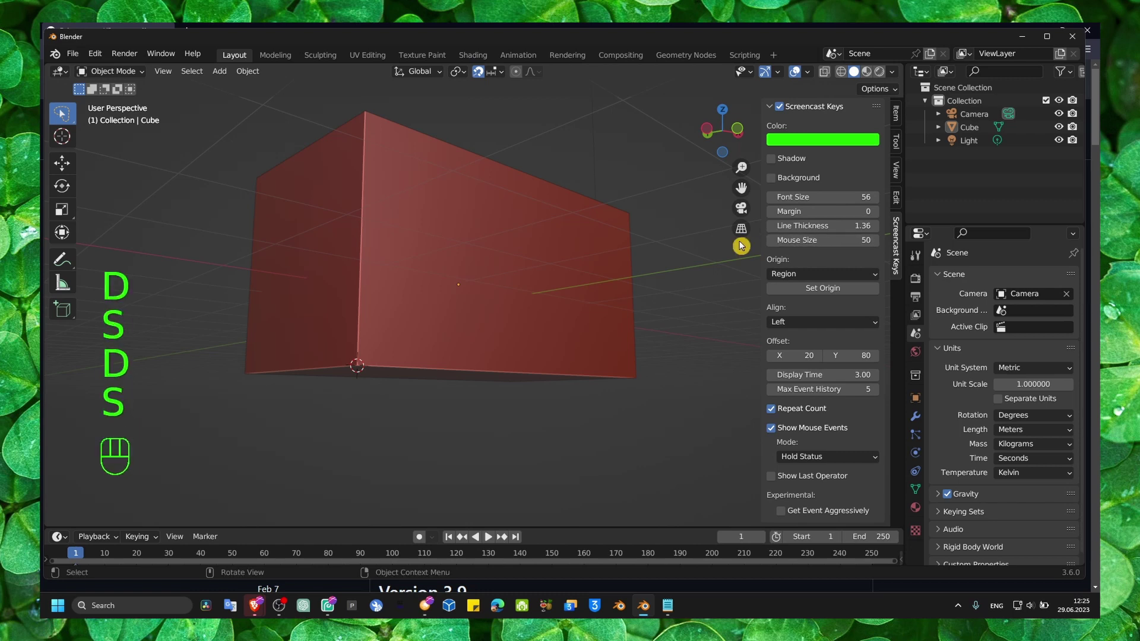
mouse_move(780, 240)
left_mouse_down()
mouse_move(753, 239)
mouse_move(814, 240)
left_mouse_up()
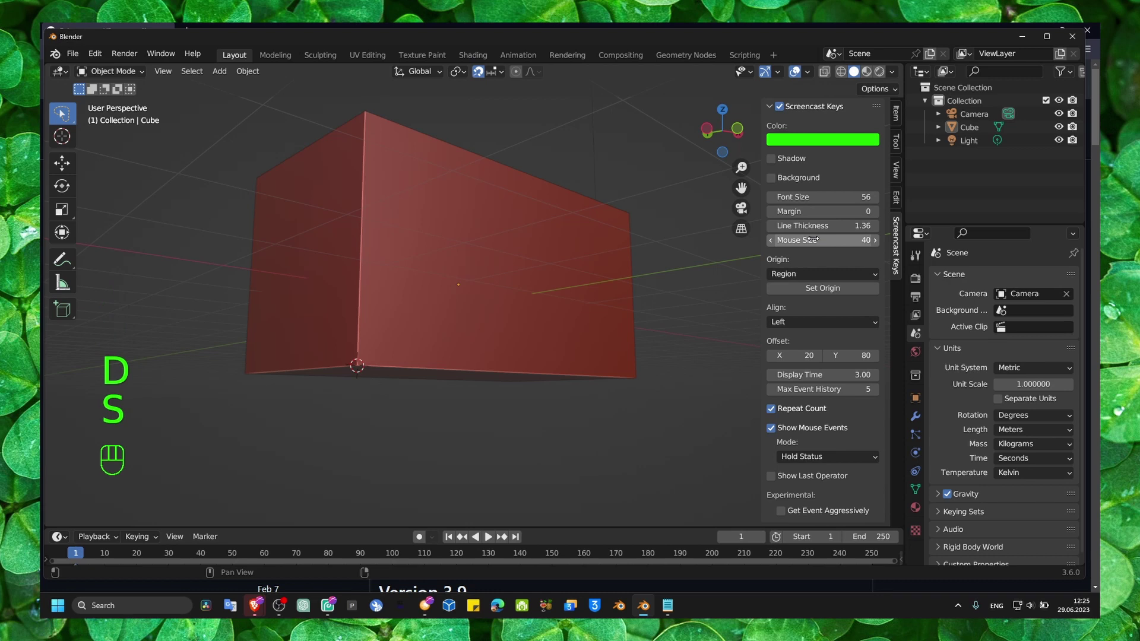
key("shift+s")
left_click_drag(822, 240, 812, 239)
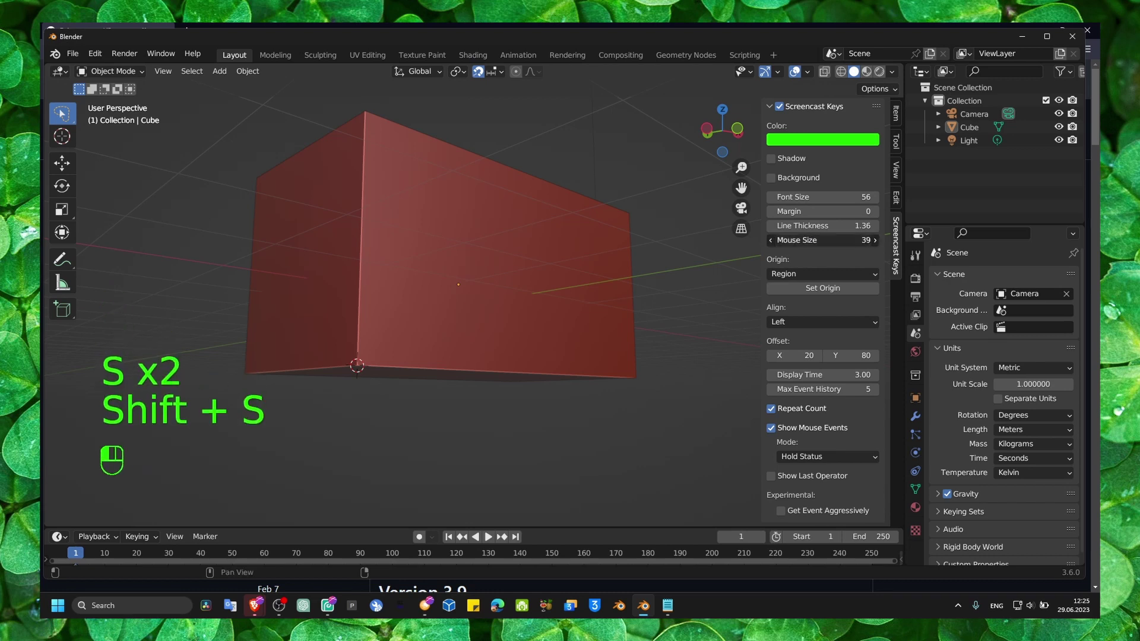
left_click_drag(829, 197, 784, 197)
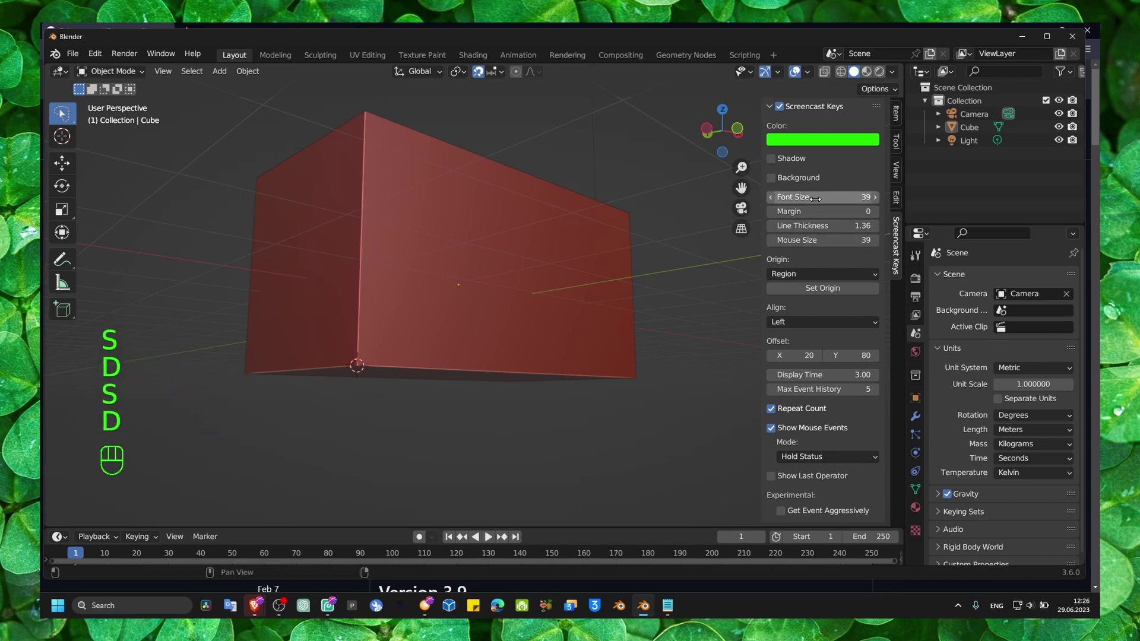
type("Sdsd")
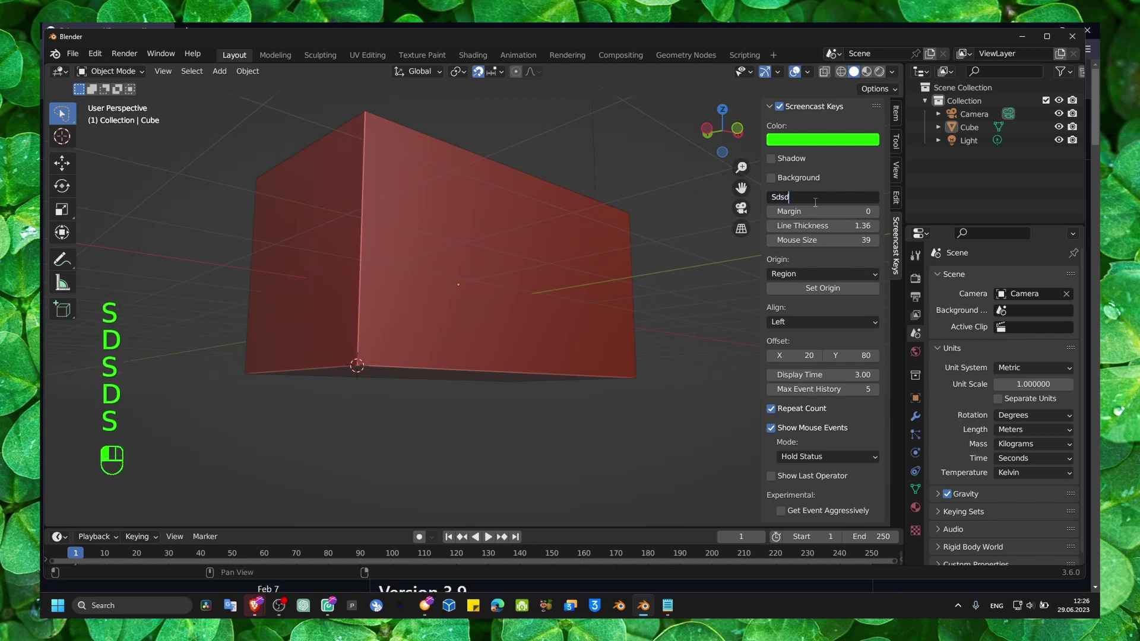
type("dASdwdd")
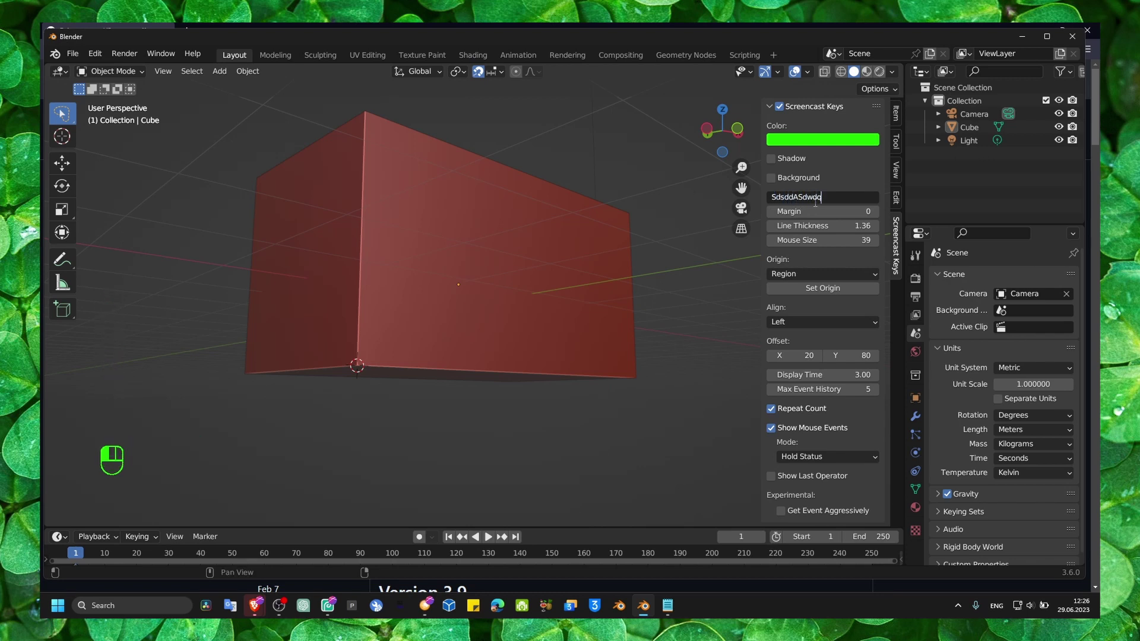
Set overlay font size 52 and offset X -9, Y 58, then bring up the GitHub releases window
key("Return")
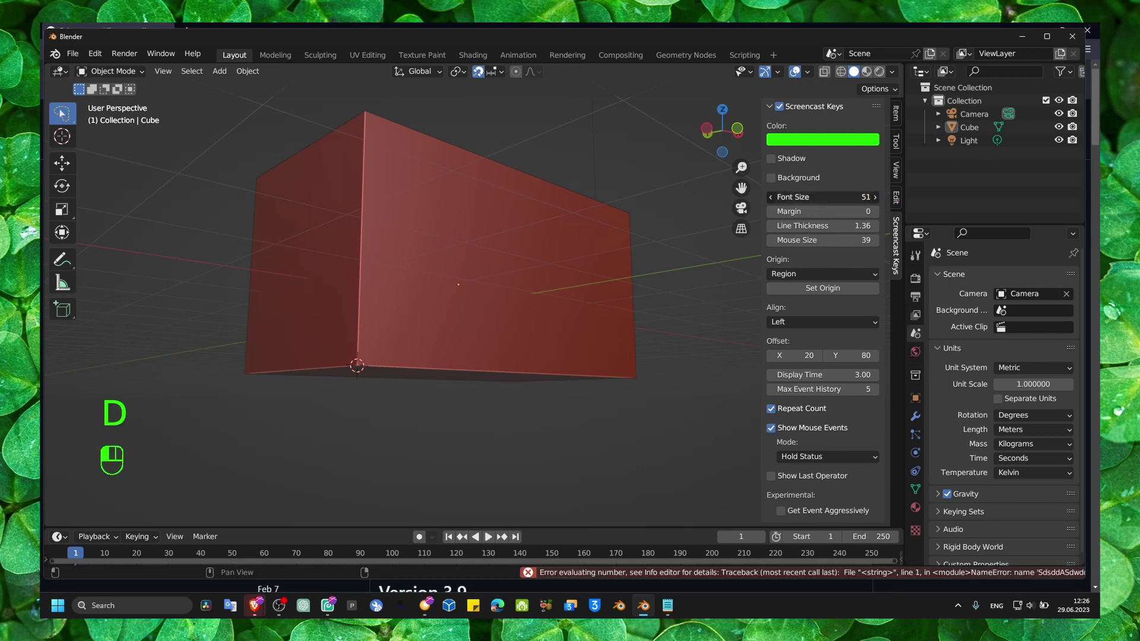
left_click_drag(820, 197, 783, 197)
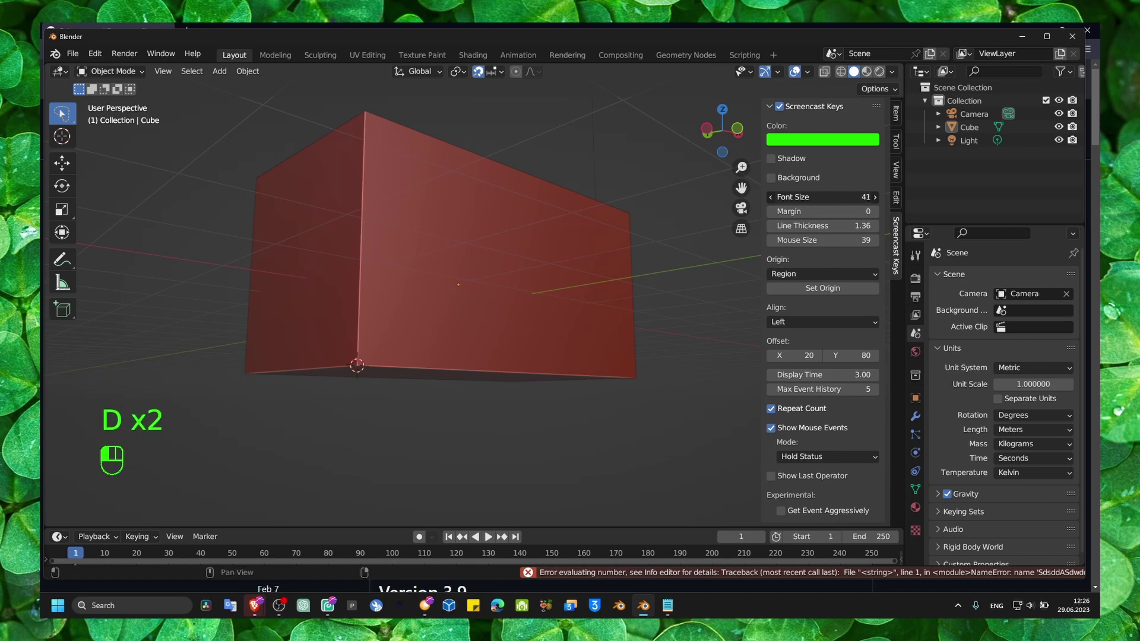
key("s")
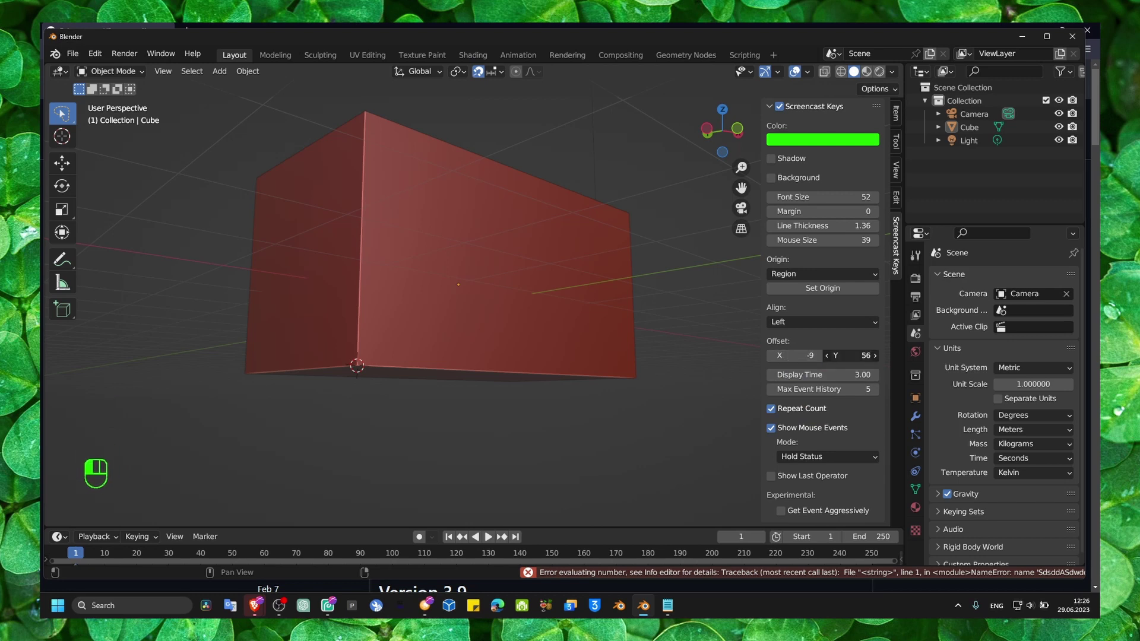
left_click_drag(846, 355, 855, 355)
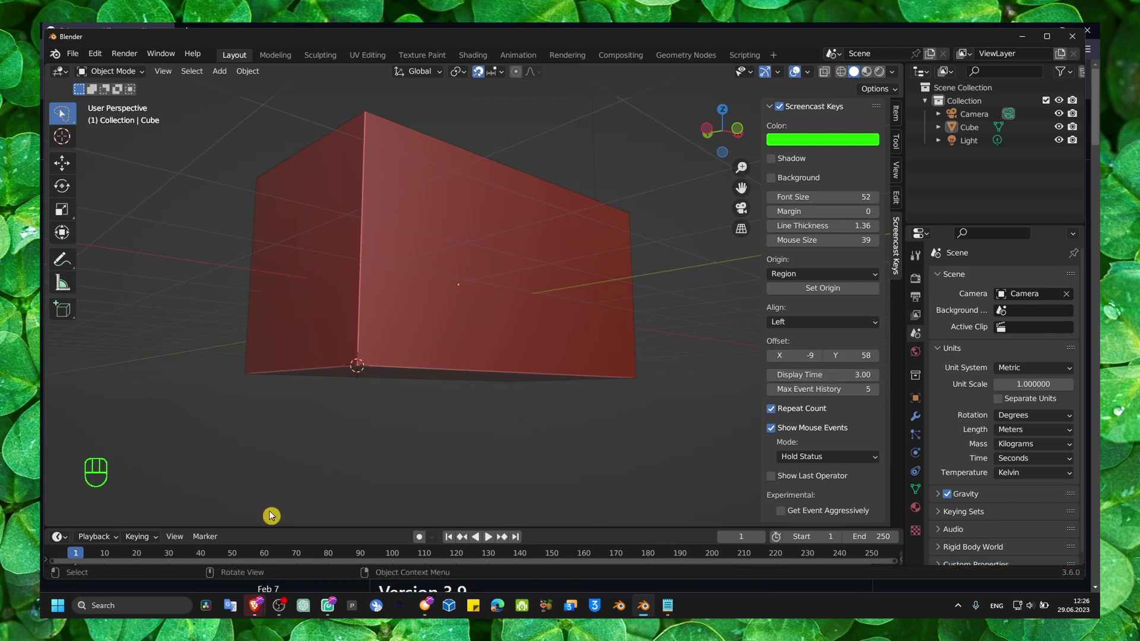
left_click(256, 602)
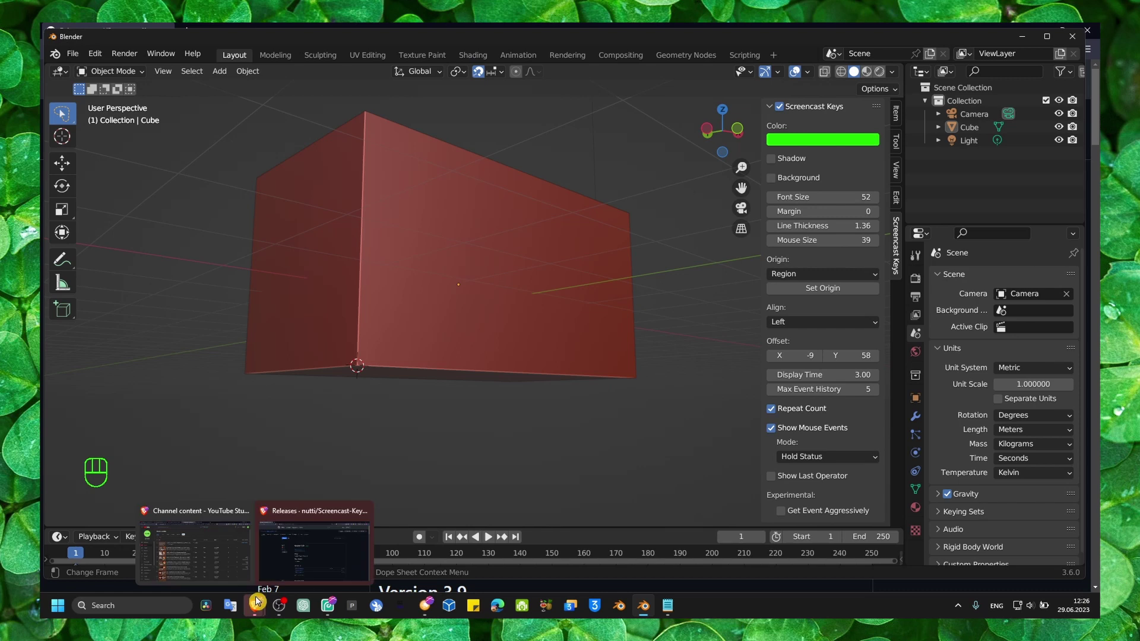
left_click(295, 561)
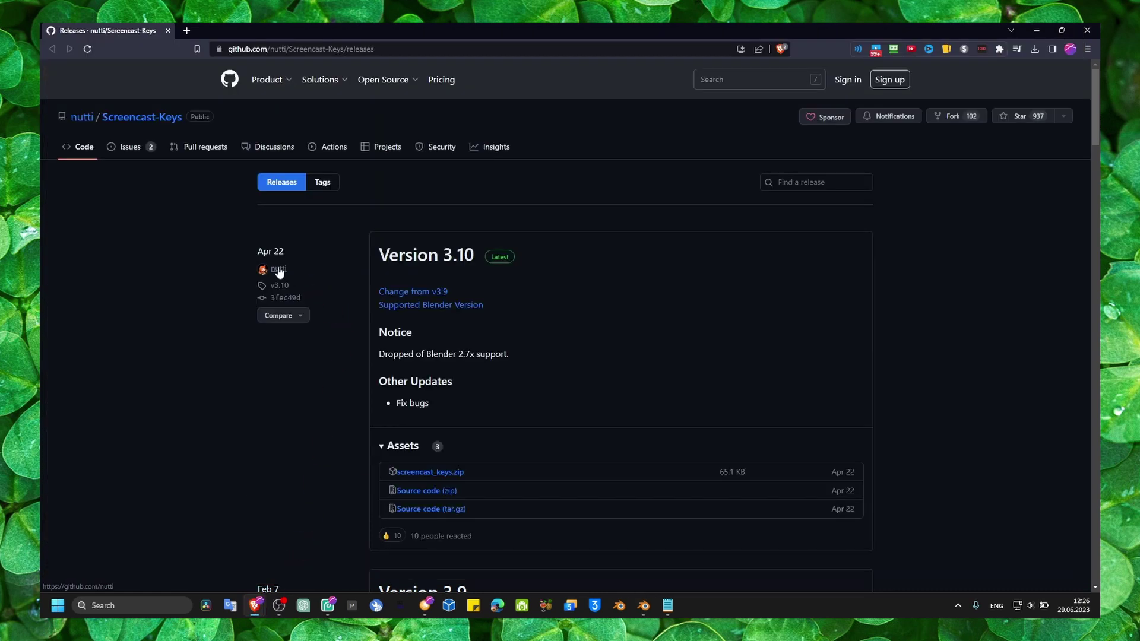